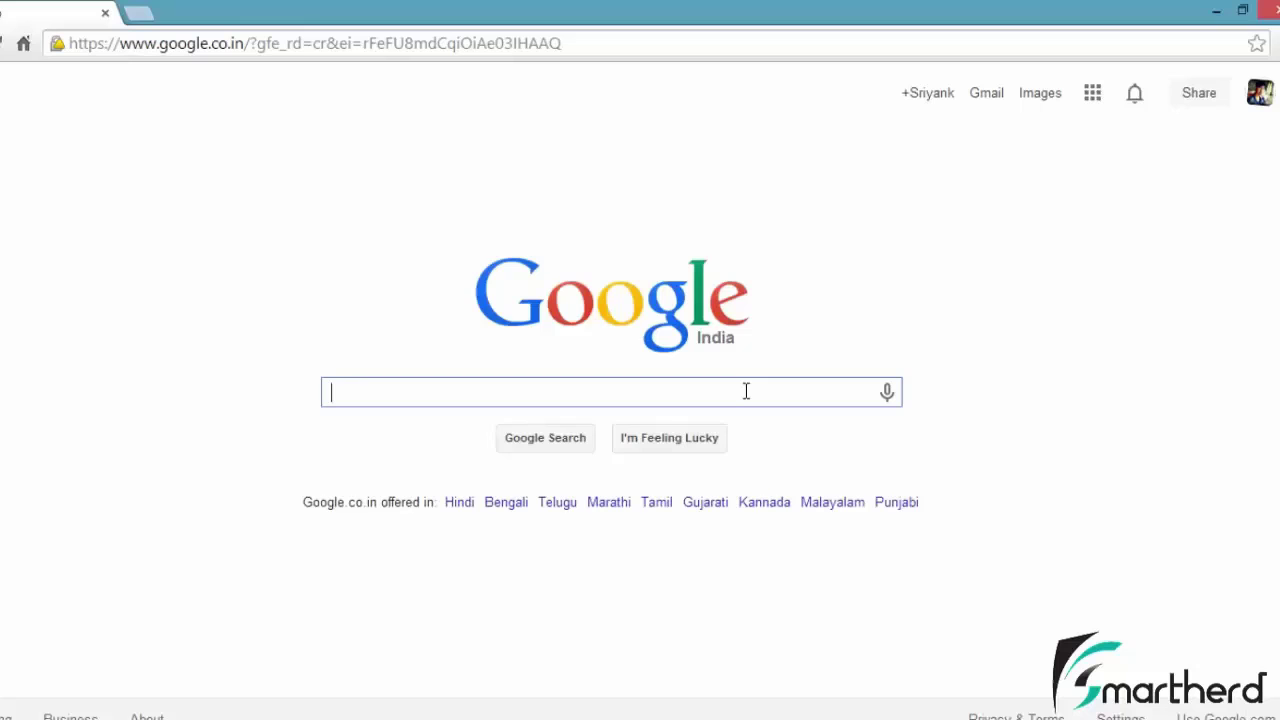
# Search Google for 'java jdk' and open Oracle's 'Java SE - Downloads' result.
pyautogui.write('java ')
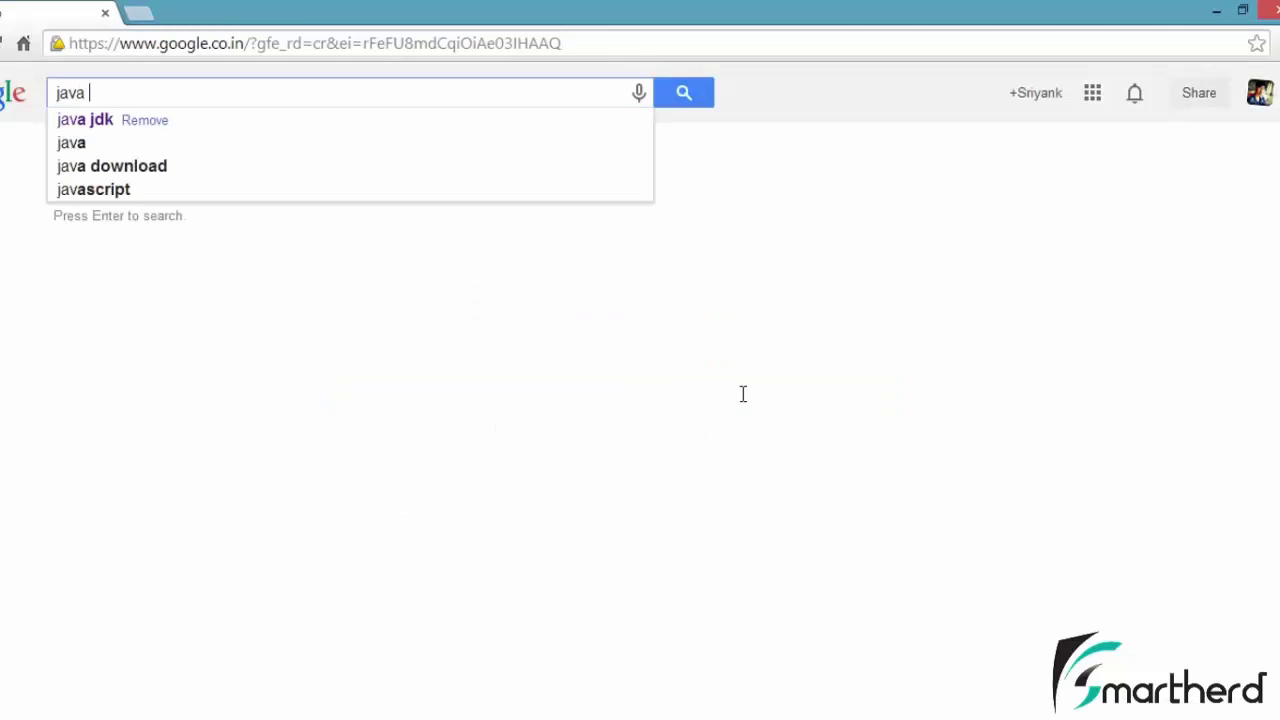
pyautogui.write('jdk')
pyautogui.press('Return')
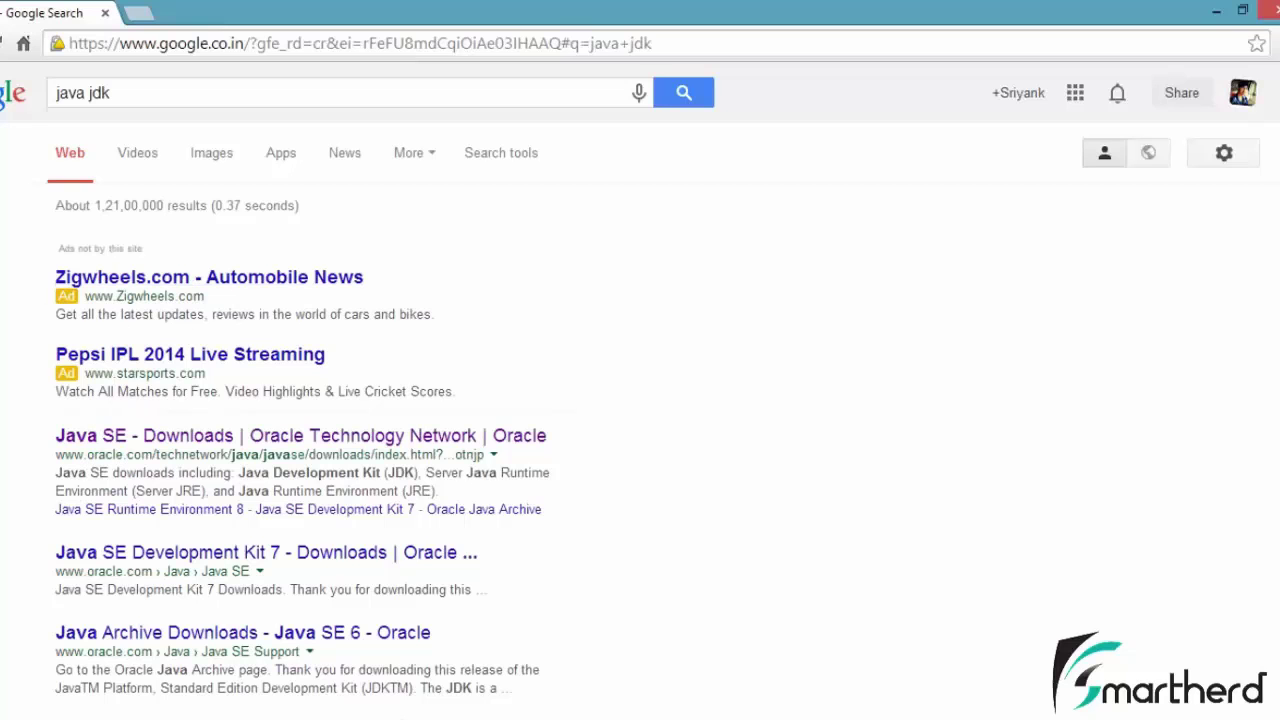
pyautogui.click(95, 438)
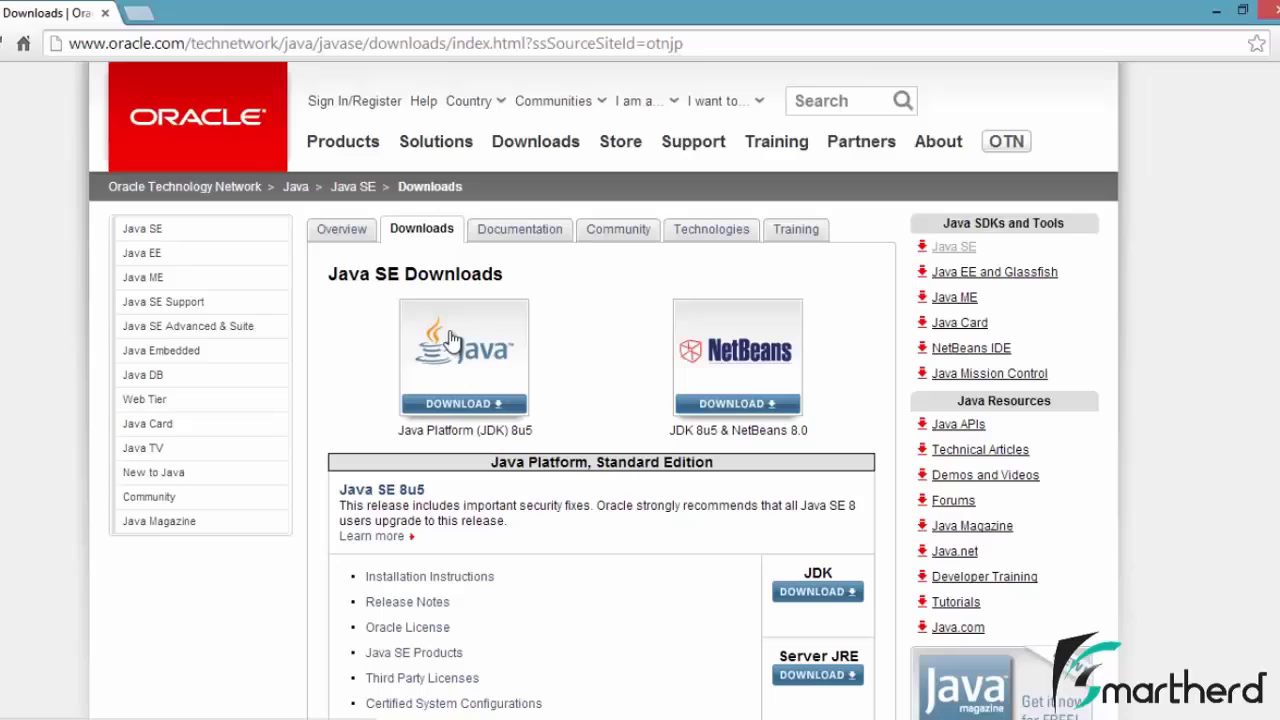
# Highlight 'JDK' and '8u5' in the Java SE Downloads page caption.
pyautogui.doubleClick(493, 430)
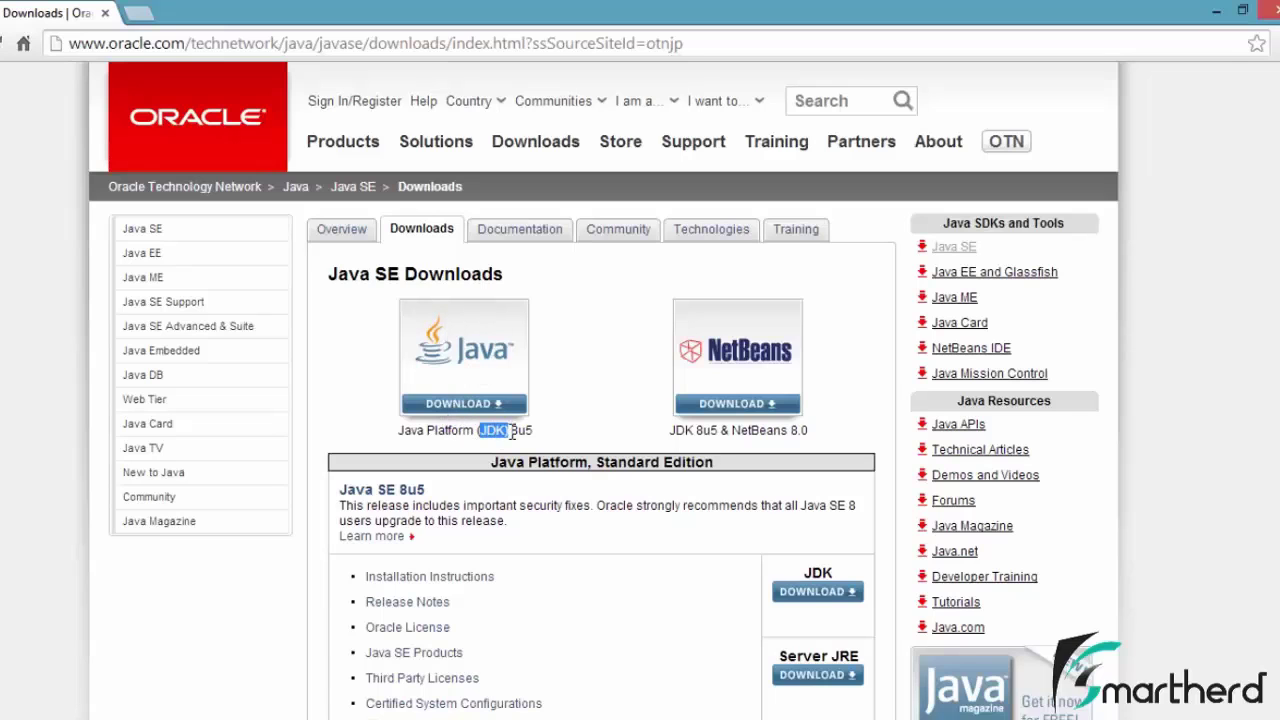
pyautogui.click(512, 430)
pyautogui.doubleClick(513, 431)
# Accept the Oracle license agreement and download jdk-8u5-windows-x64.exe.
pyautogui.click(455, 358)
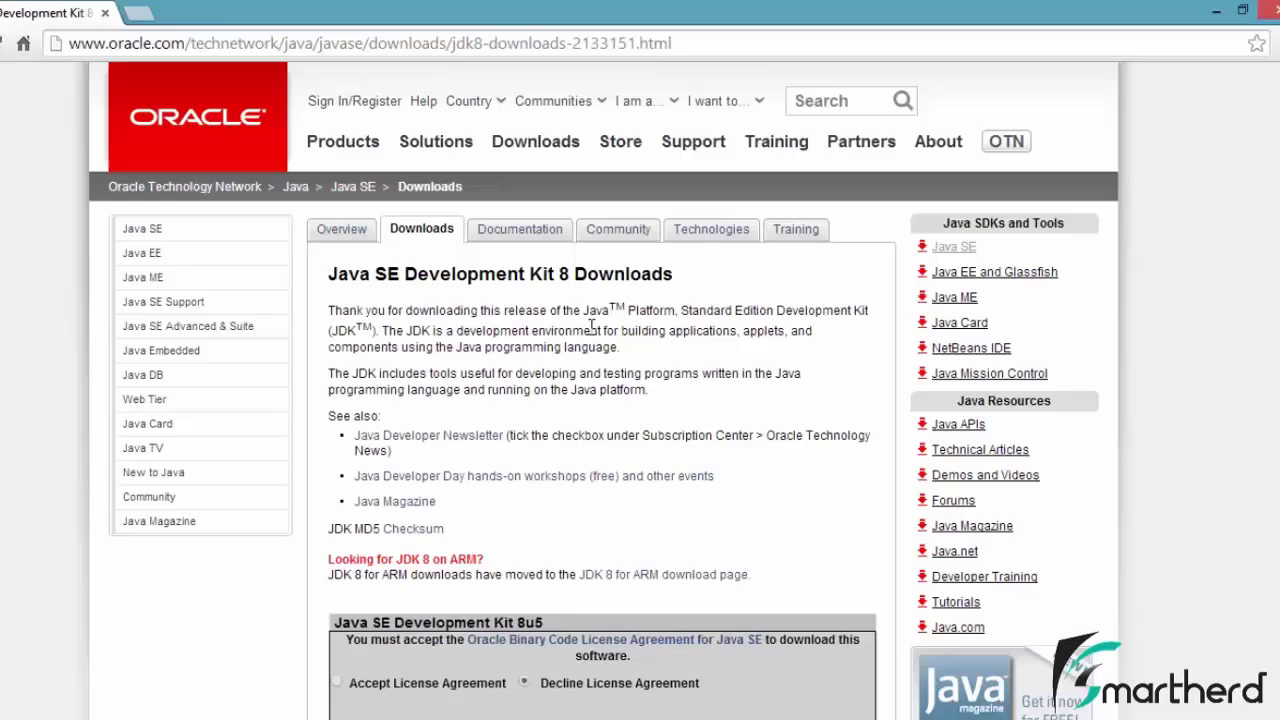
pyautogui.scroll(-2, 592, 327)
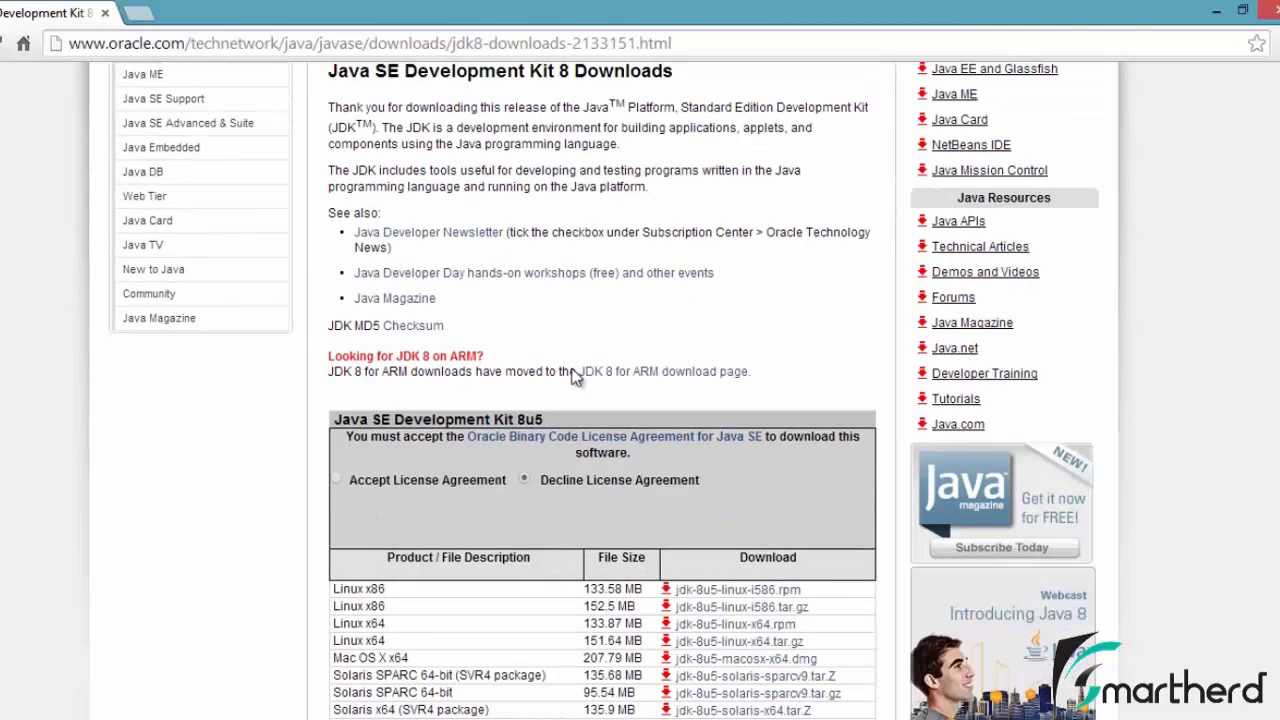
pyautogui.click(337, 481)
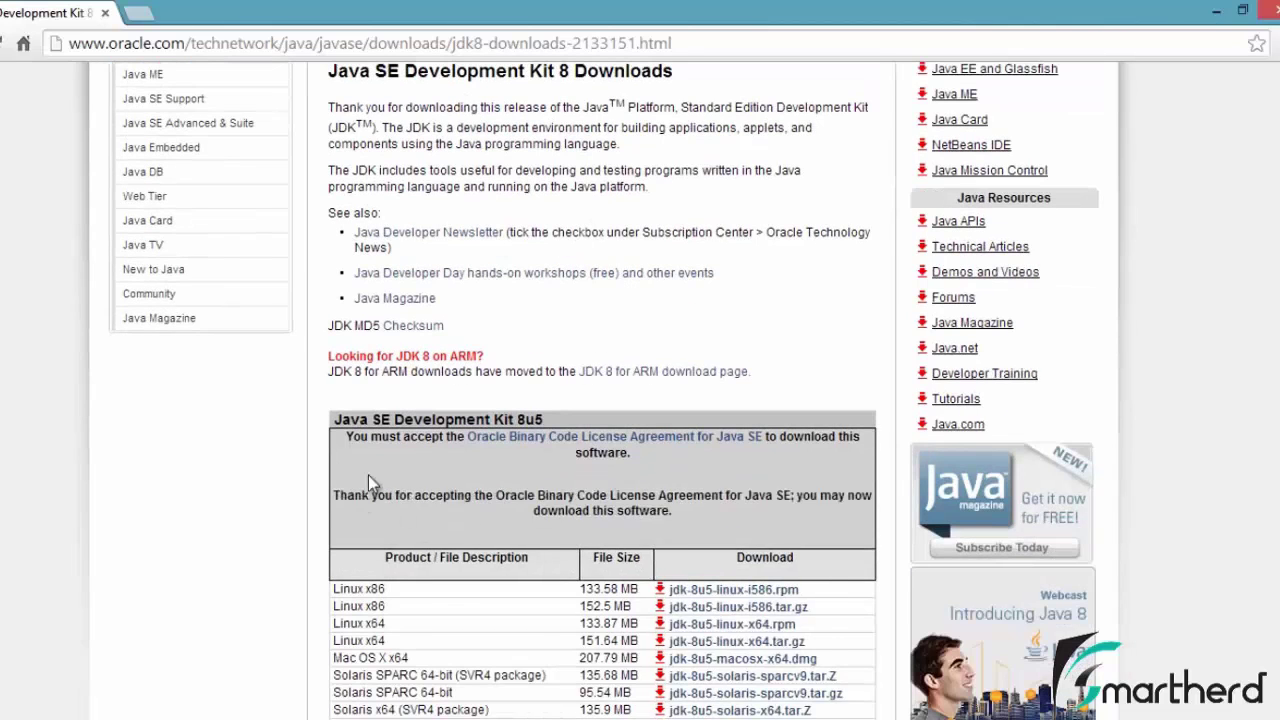
pyautogui.scroll(-3, 368, 475)
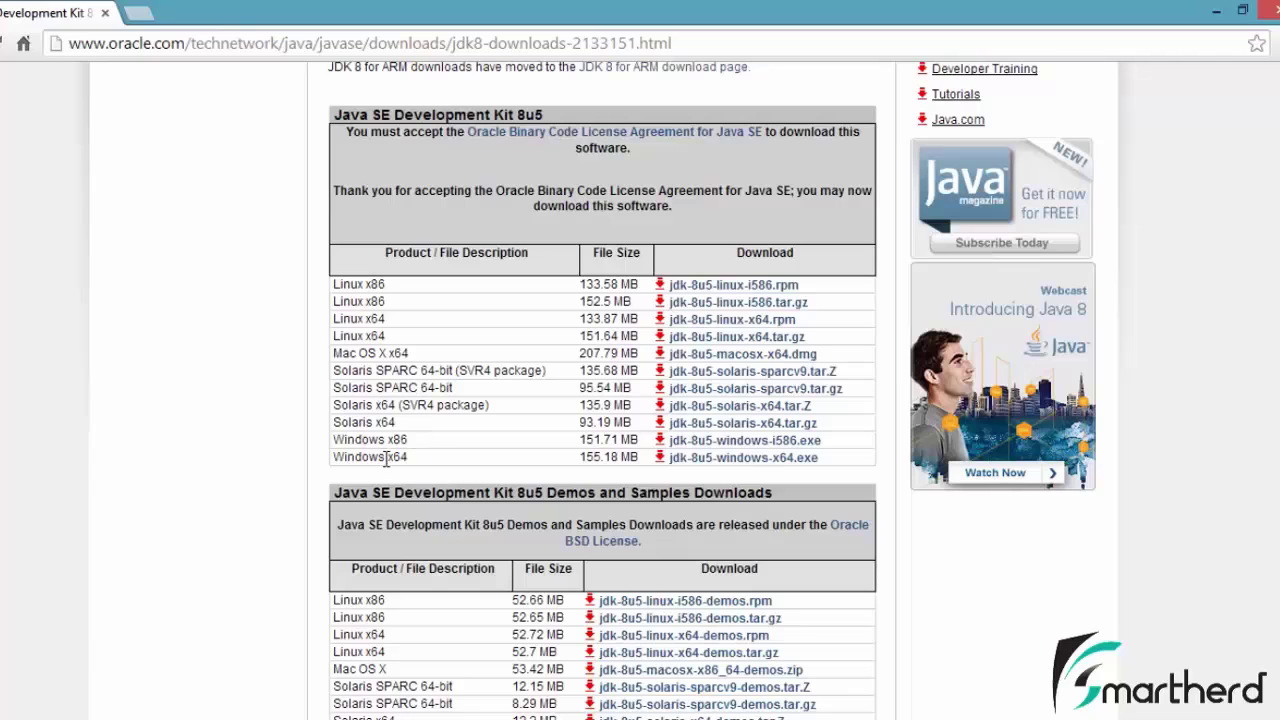
pyautogui.click(692, 466)
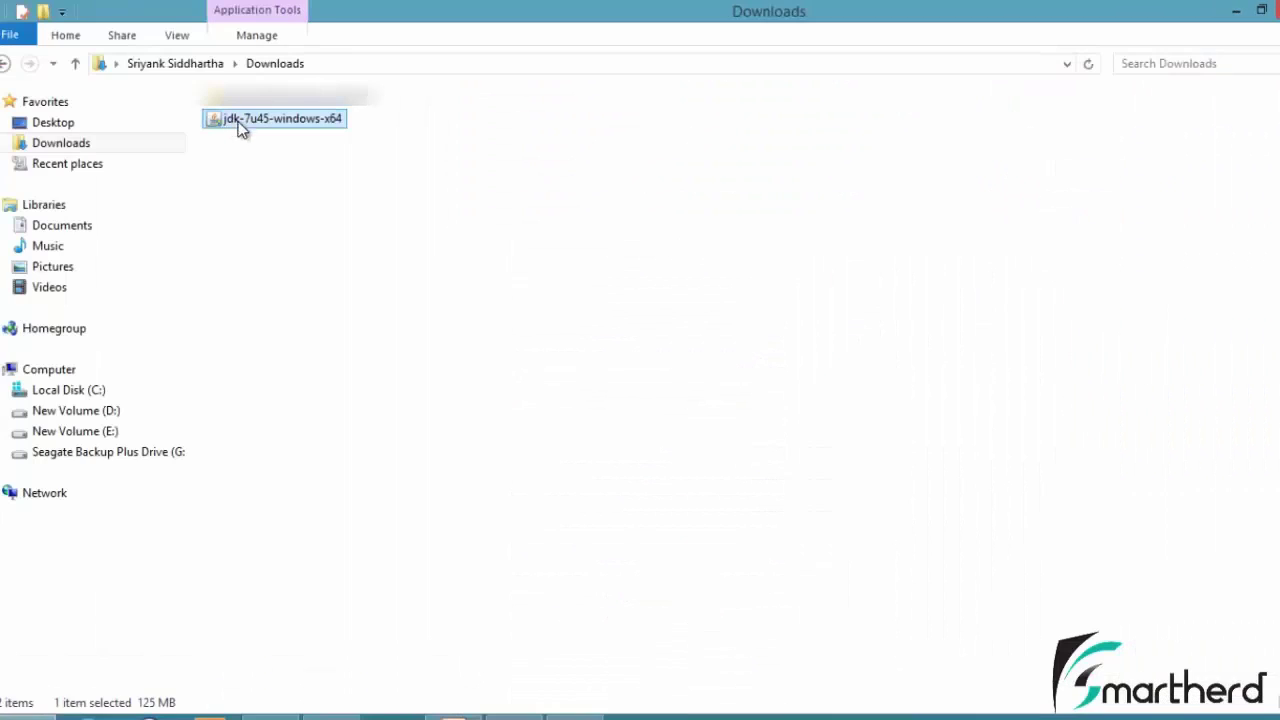
# Install jdk-7u45-windows-x64 with default features to C:\Program Files\Java\jdk1.7.0_45.
pyautogui.doubleClick(253, 127)
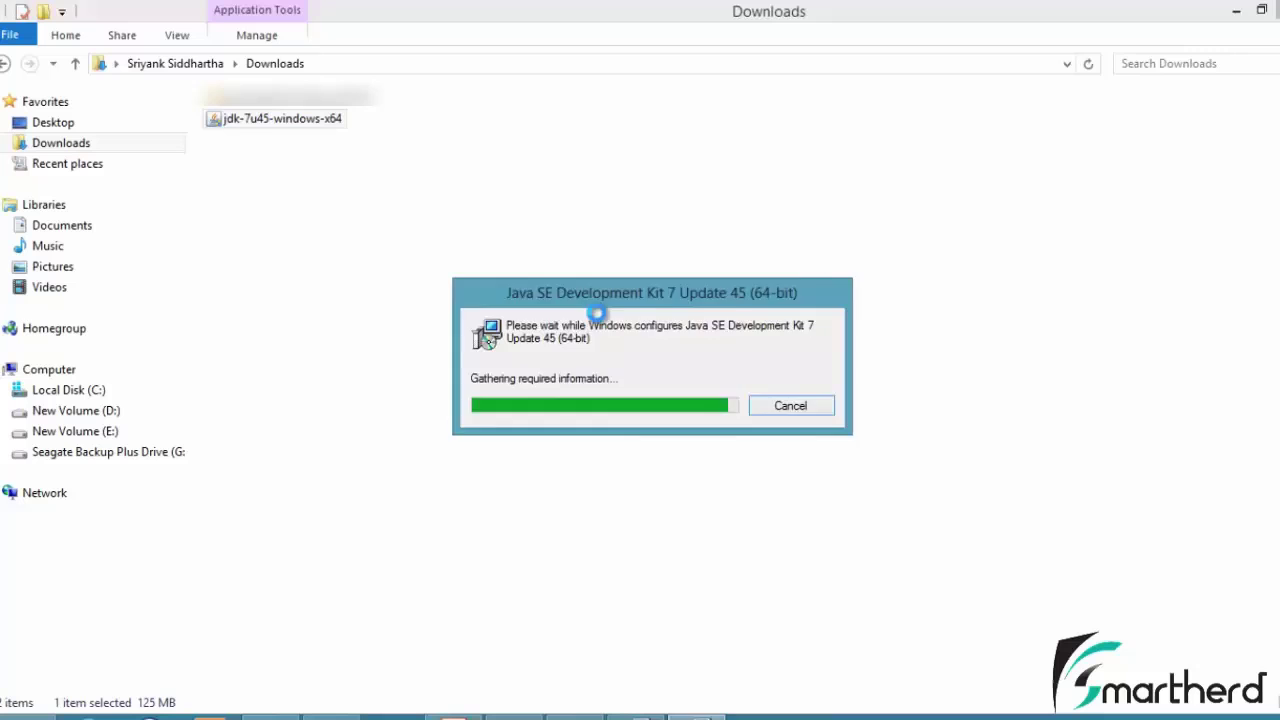
pyautogui.click(750, 519)
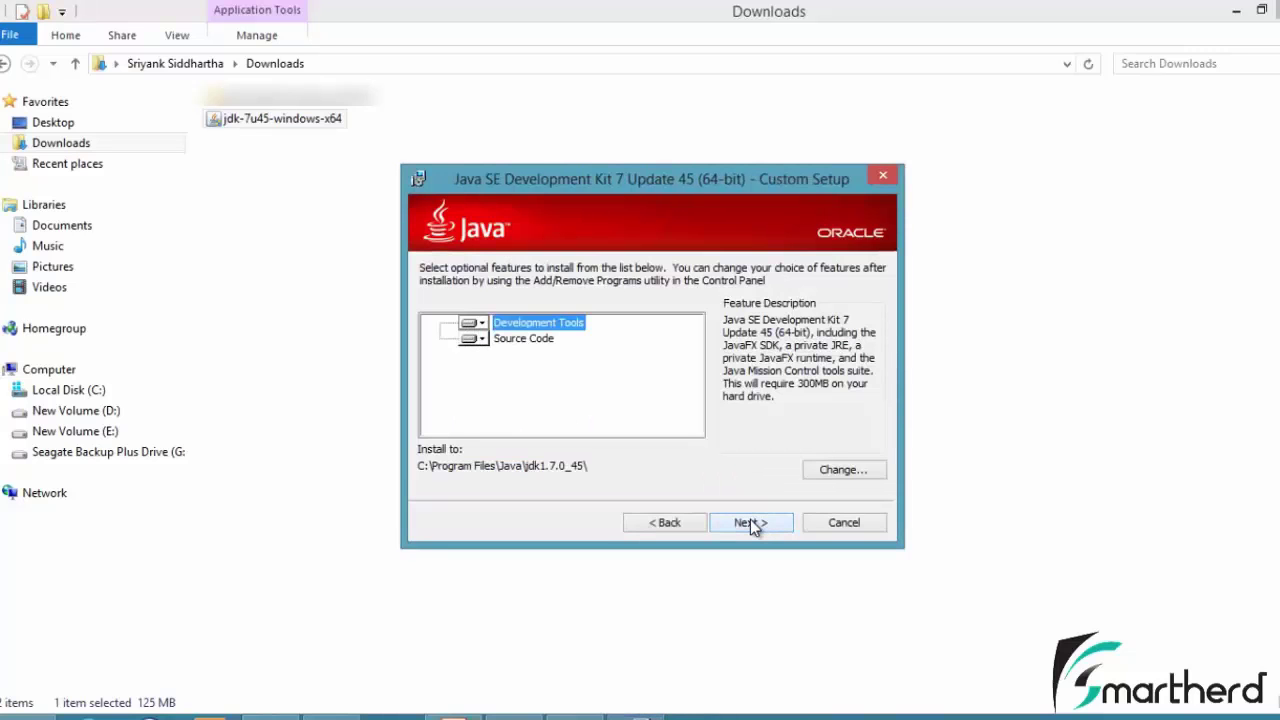
pyautogui.click(743, 525)
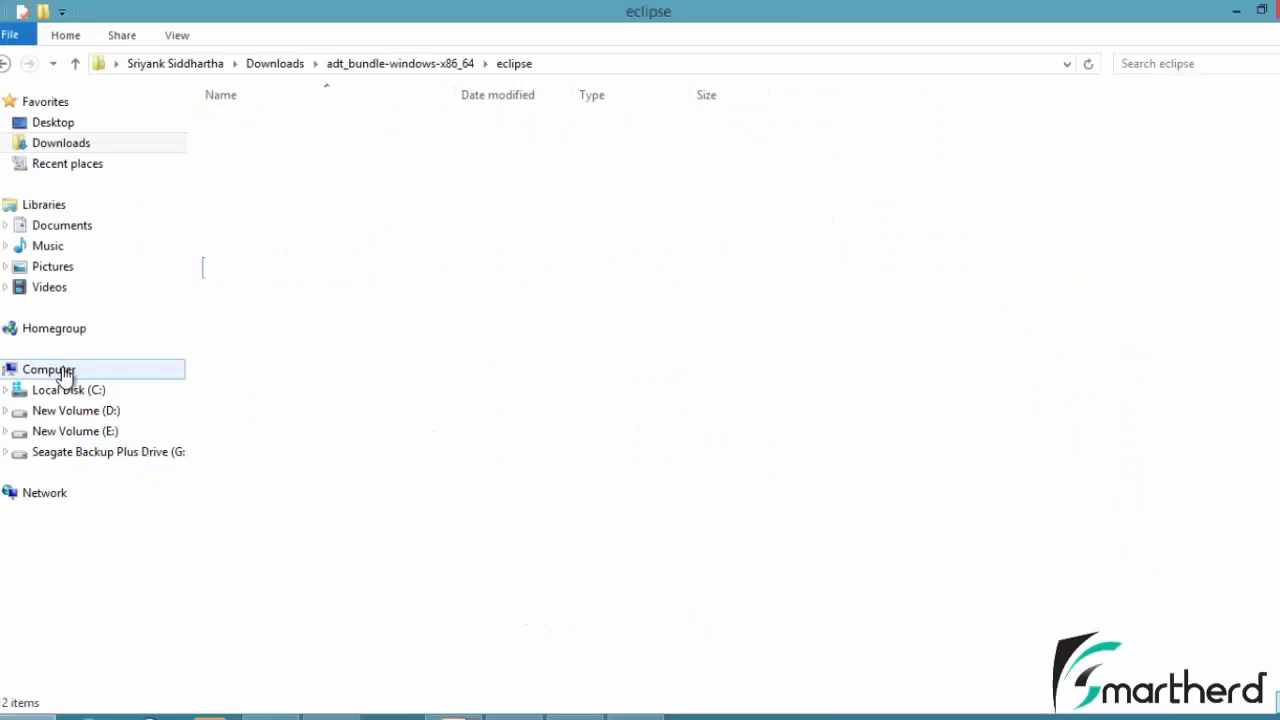
# Open Environment Variables from Computer's Properties via Advanced system settings.
pyautogui.rightClick(63, 373)
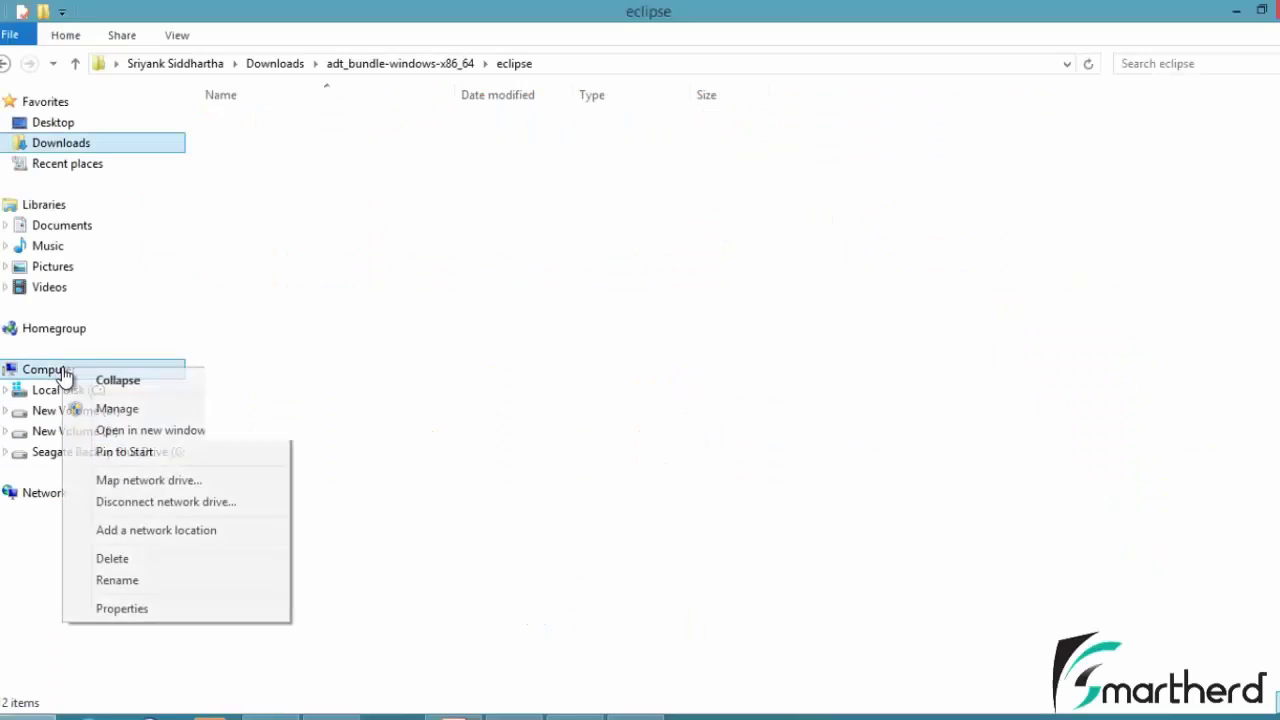
pyautogui.click(124, 609)
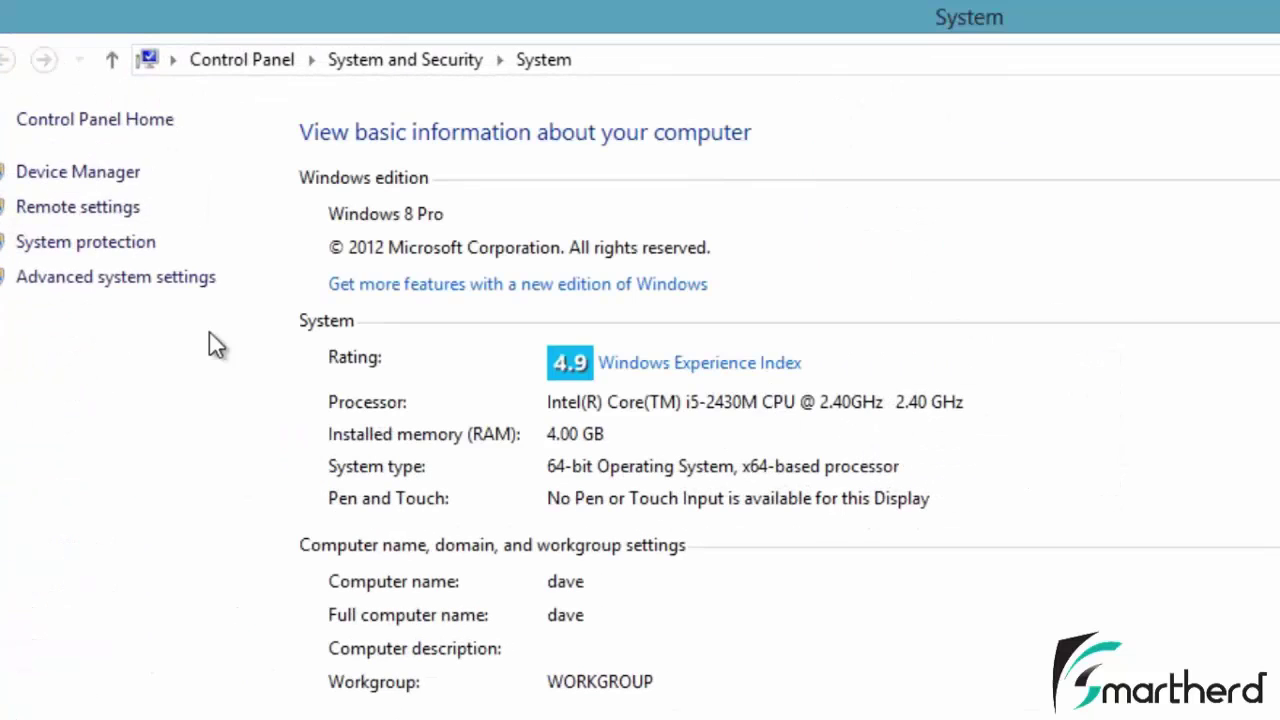
pyautogui.click(92, 280)
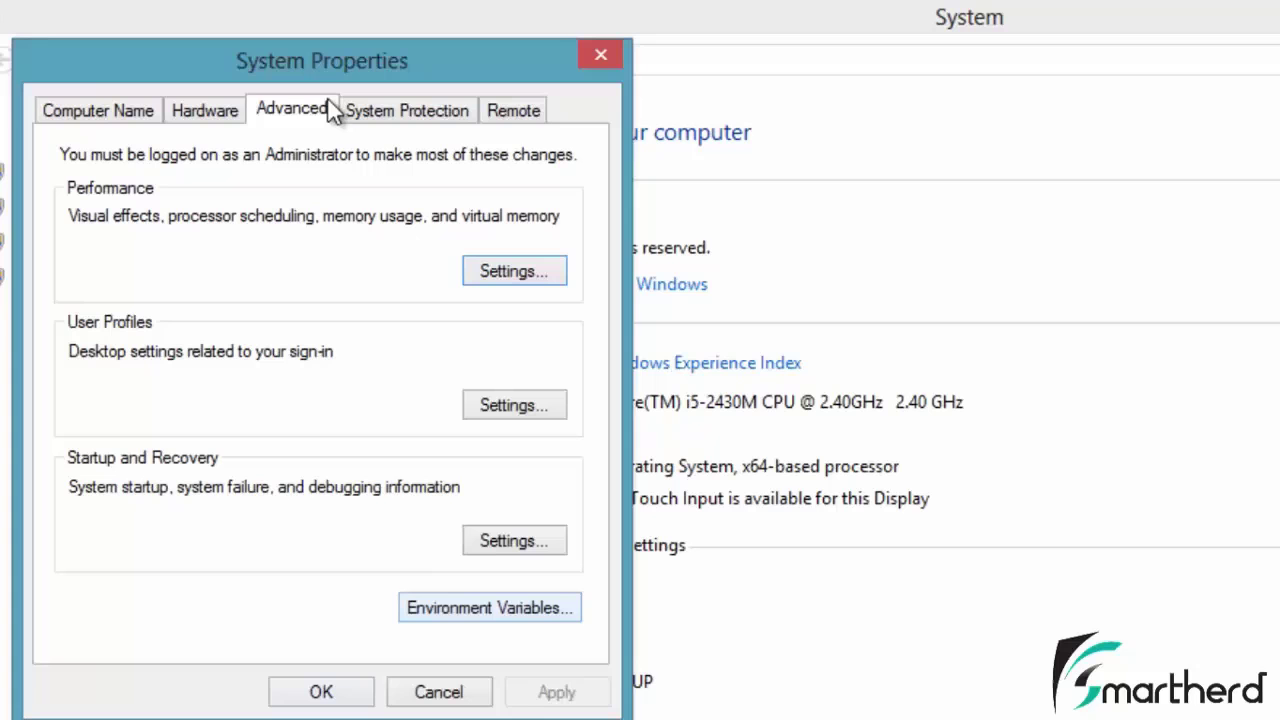
pyautogui.click(447, 607)
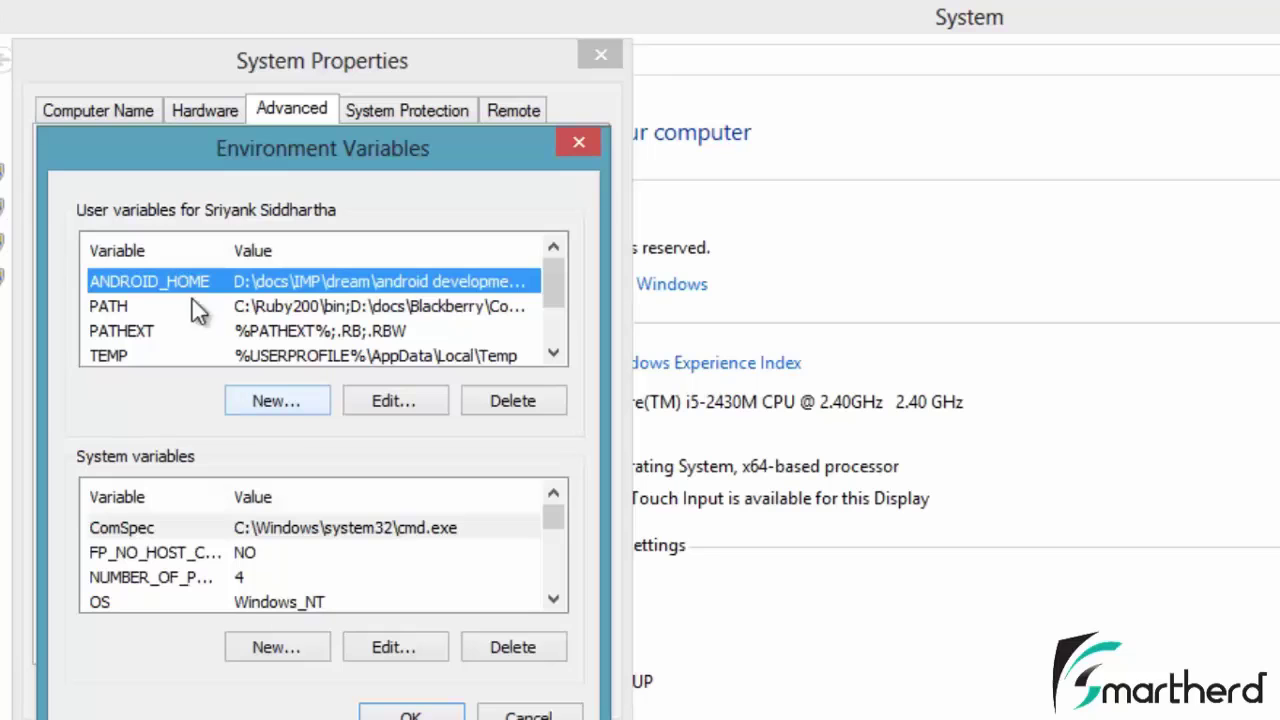
# Start a new user variable and enter 'JAVA' as the beginning of its name.
pyautogui.click(269, 399)
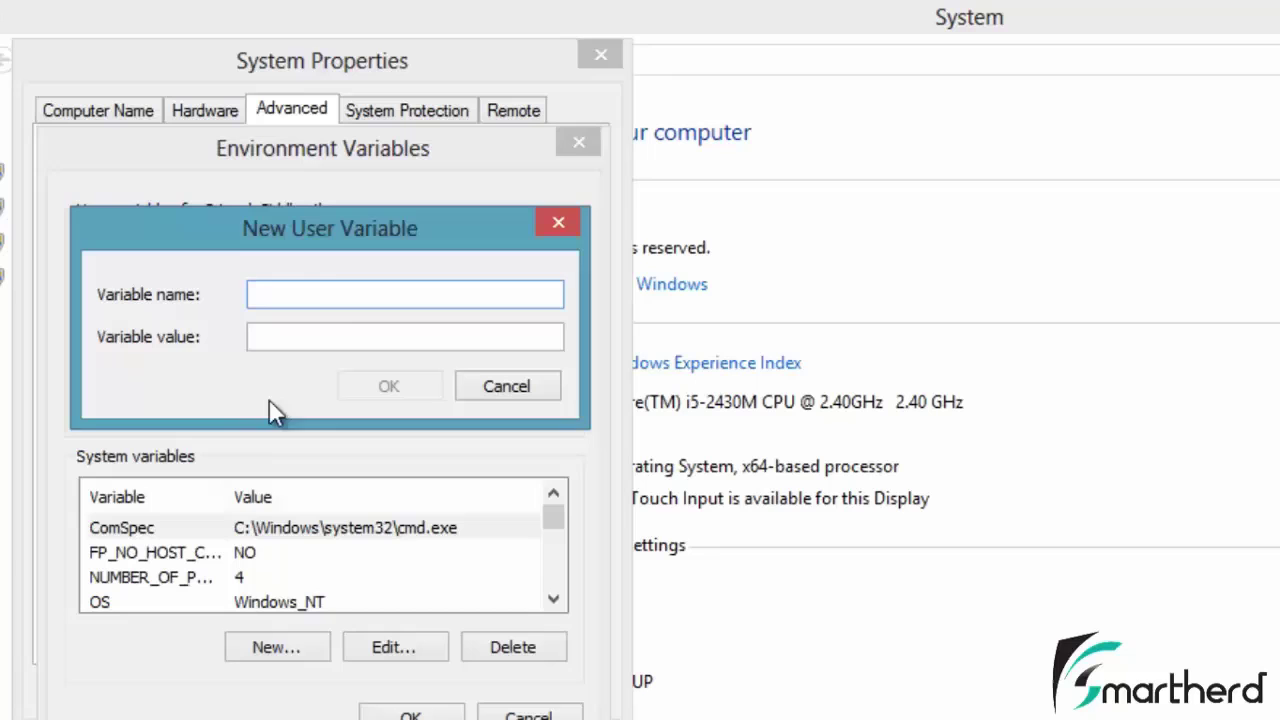
pyautogui.write('H')
pyautogui.press('BackSpace')
pyautogui.write('JAVA')
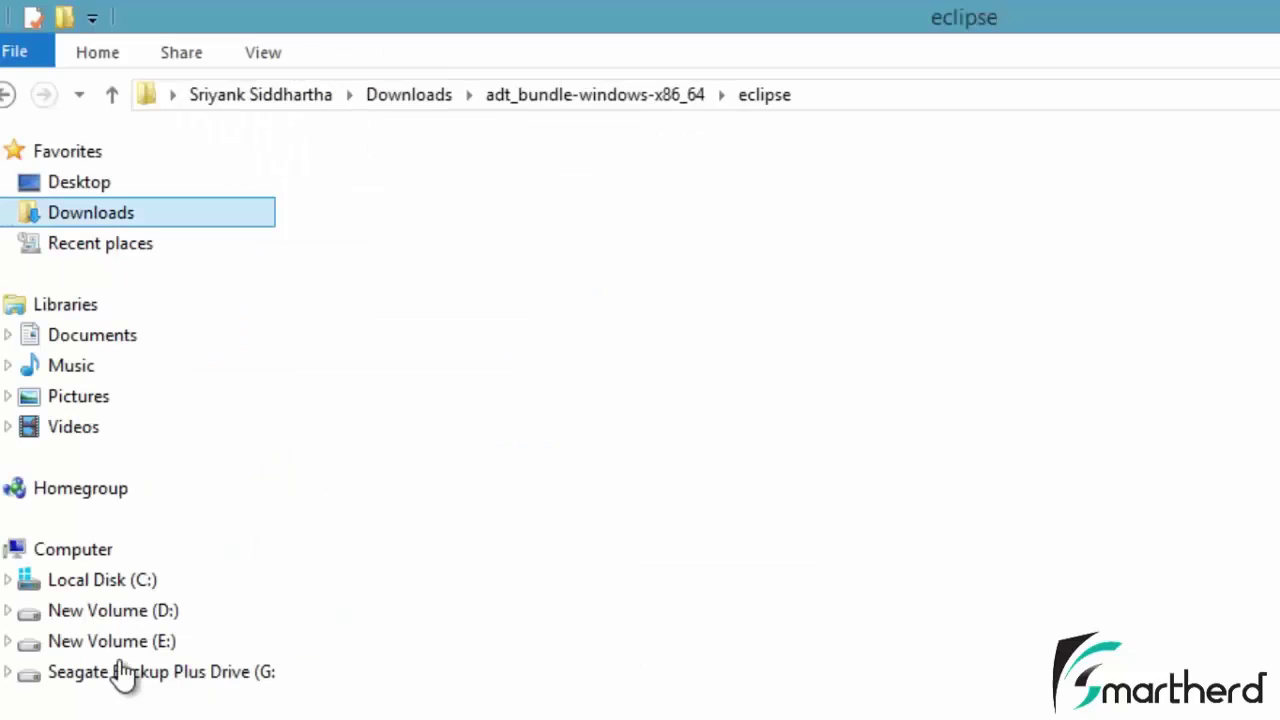
# Browse to C:\Program Files\Java\jdk1.7.0_45 and reveal its full path for copying.
pyautogui.click(128, 585)
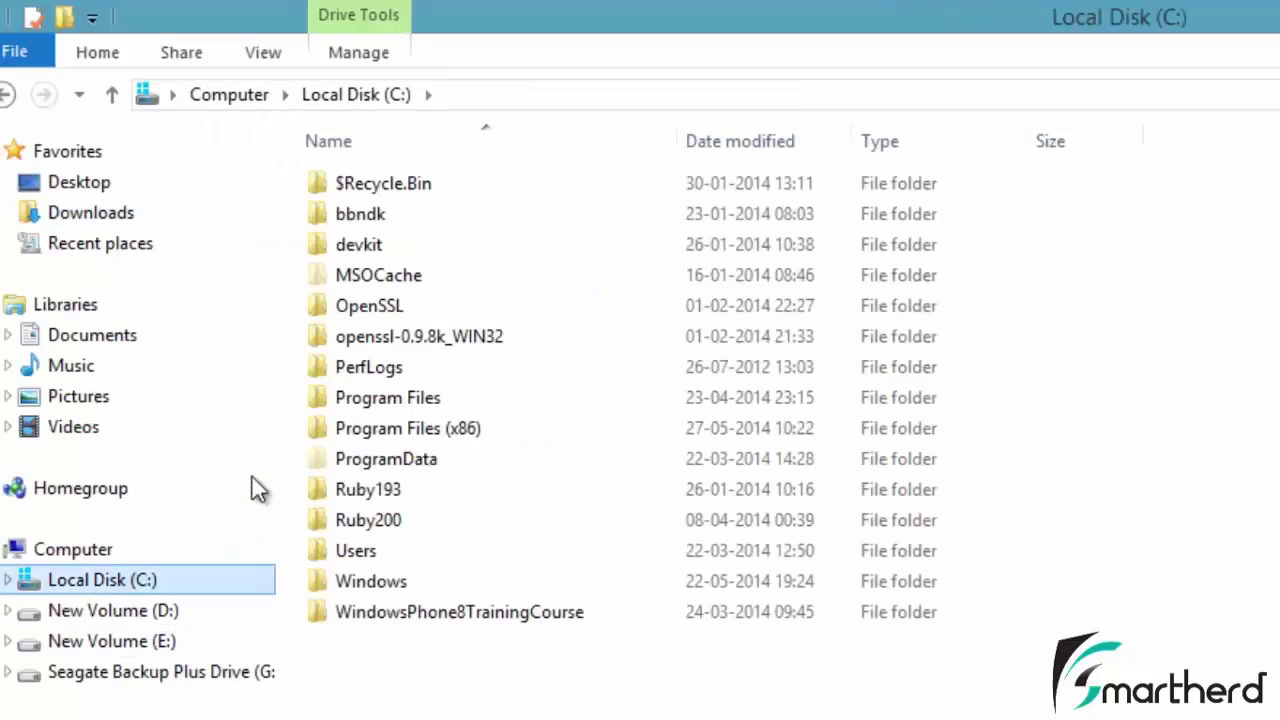
pyautogui.doubleClick(360, 398)
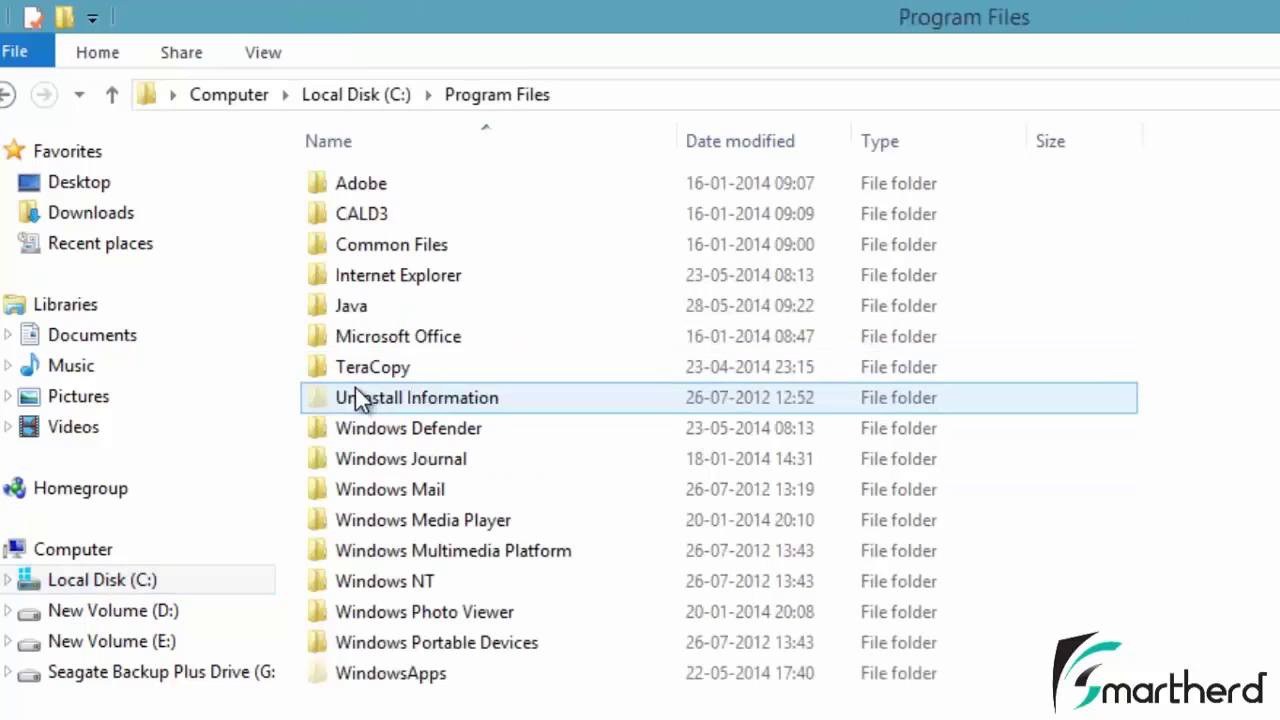
pyautogui.doubleClick(380, 305)
pyautogui.doubleClick(383, 183)
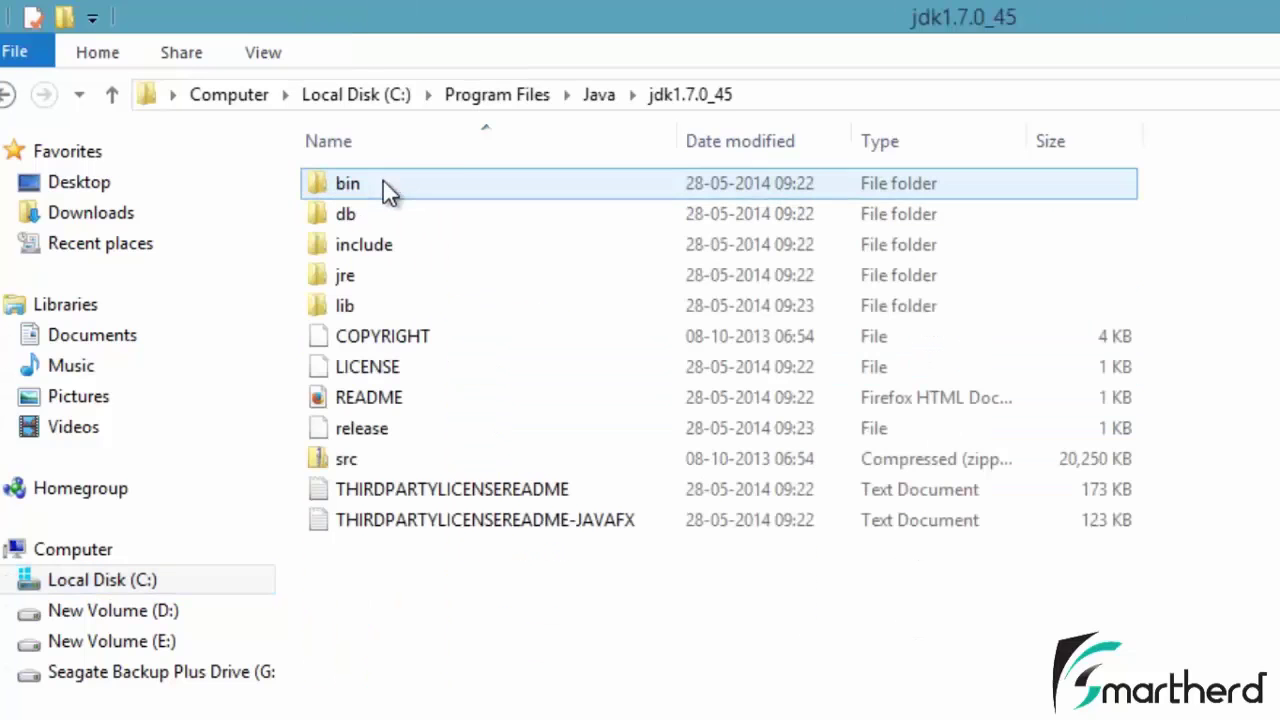
pyautogui.click(866, 94)
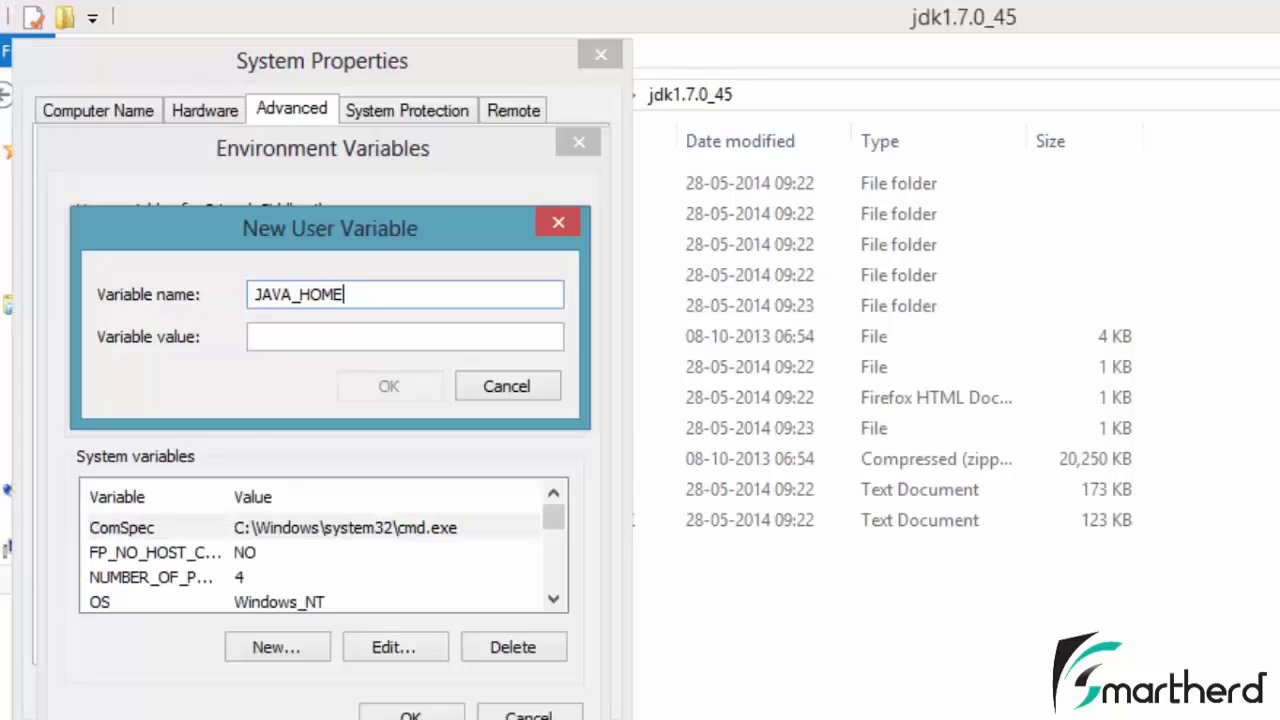
# Paste C:\Program Files\Java\jdk1.7.0_45 as JAVA_HOME's value and save the variable.
pyautogui.click(371, 334)
pyautogui.write('C:\\Program Files\\Java\\jdk1.7.0_45')
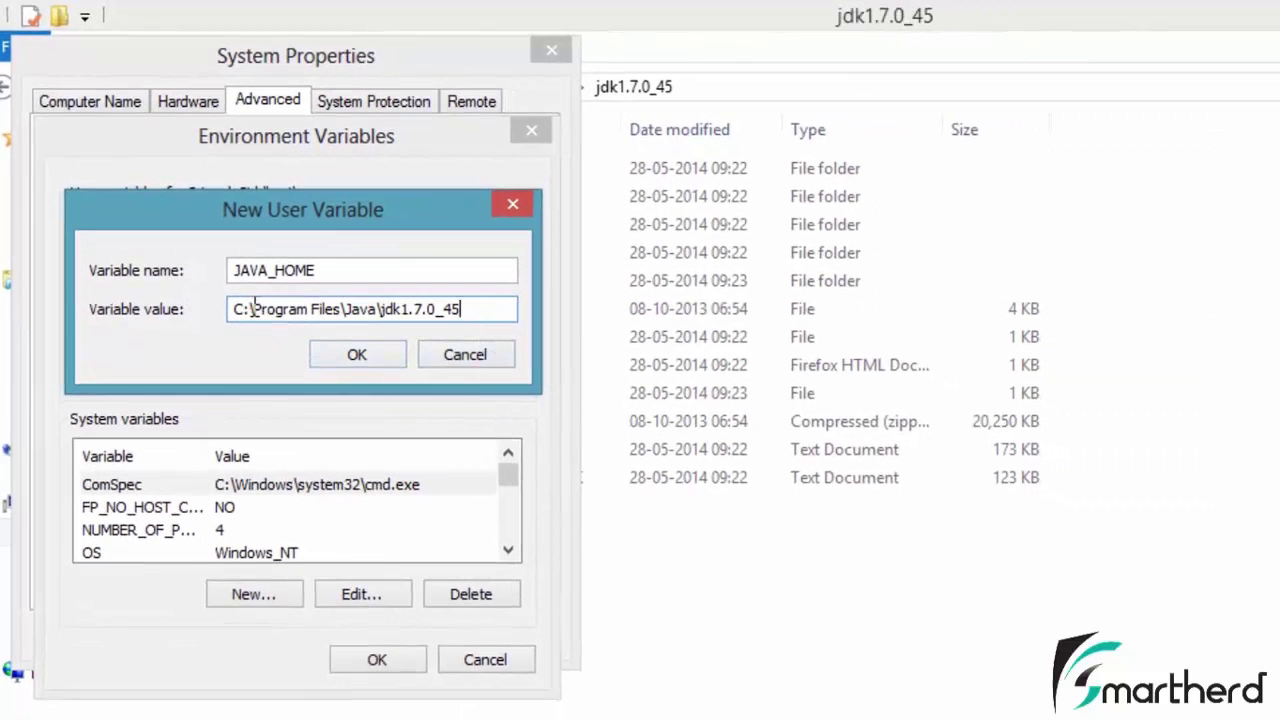
pyautogui.click(356, 357)
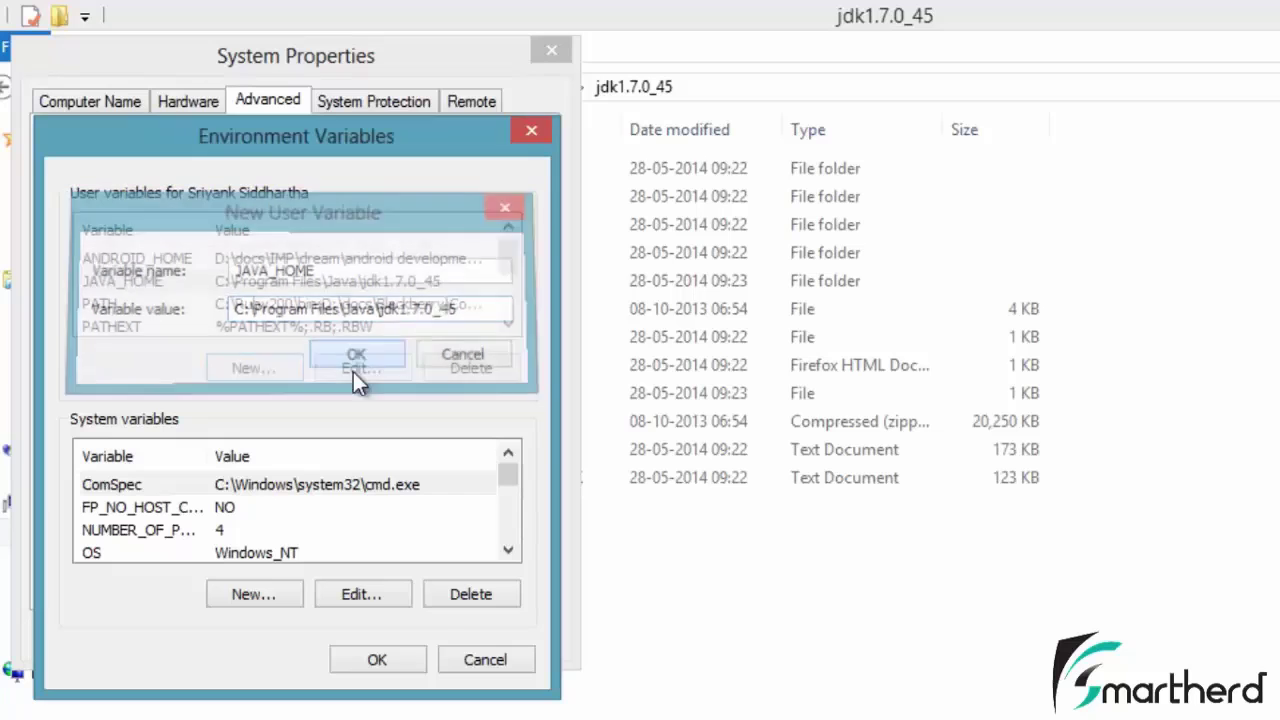
pyautogui.click(389, 660)
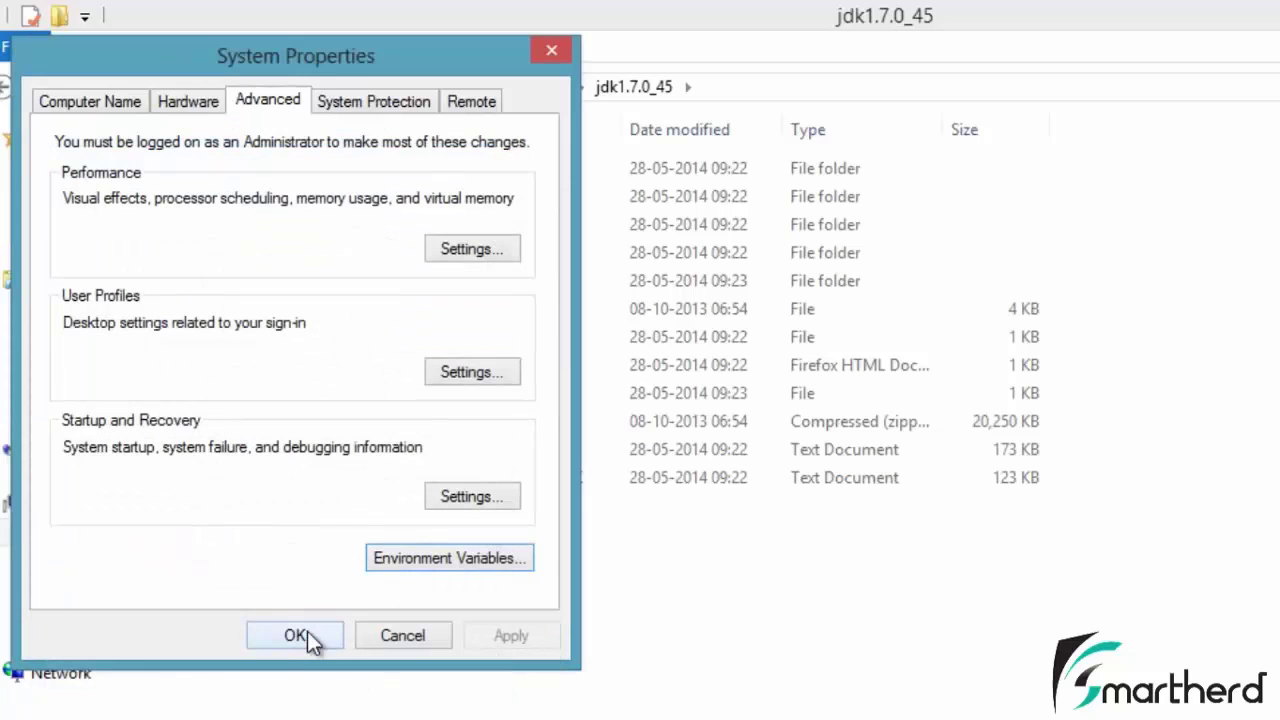